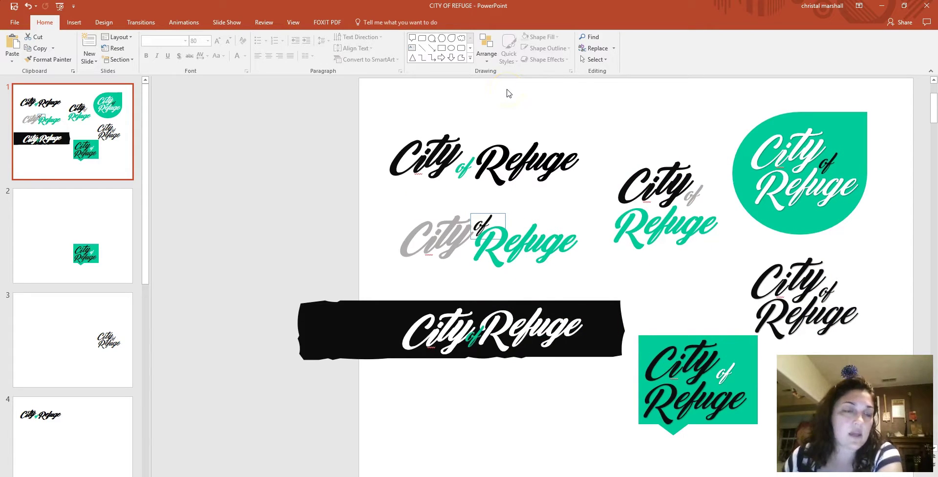
Check the font and letter size of the top logo's City text.
click(433, 142)
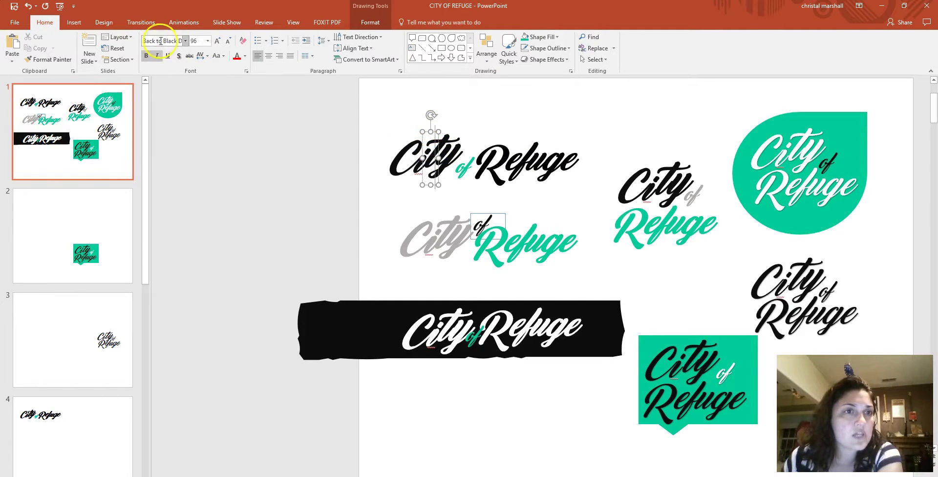
click(185, 42)
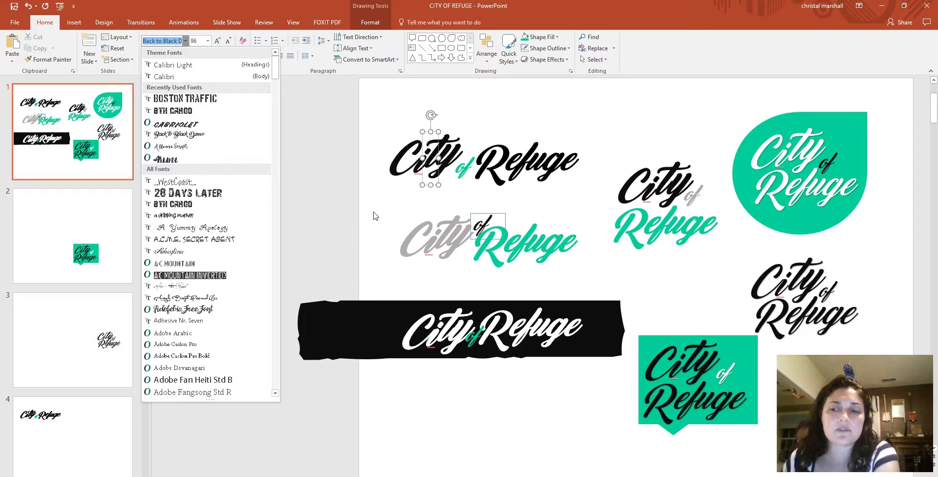
drag(275, 61, 253, 63)
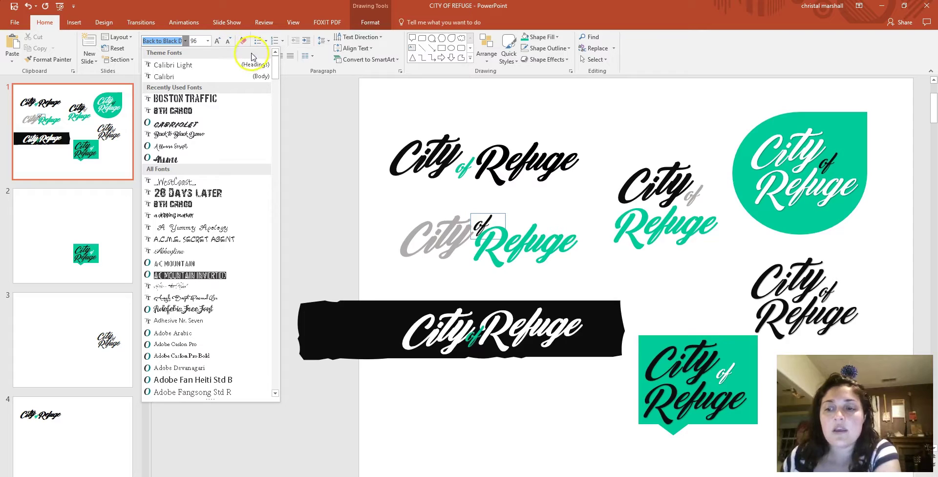
click(394, 81)
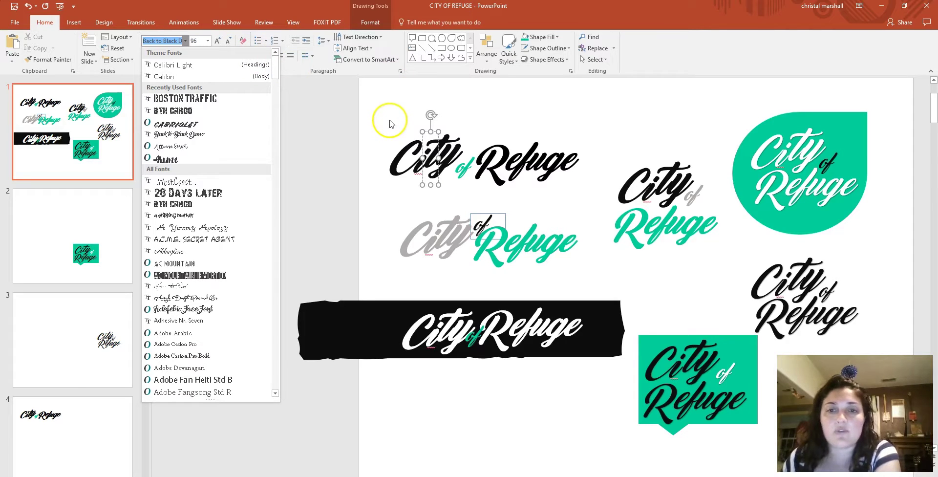
click(417, 159)
drag(417, 158, 384, 151)
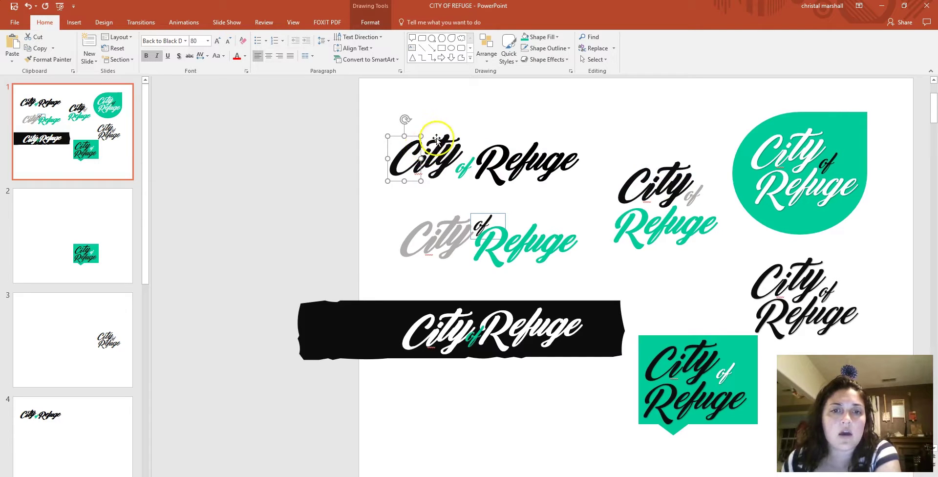
Examine the separate i, t, teal of and Refuge pieces of the top logo.
click(423, 151)
click(447, 149)
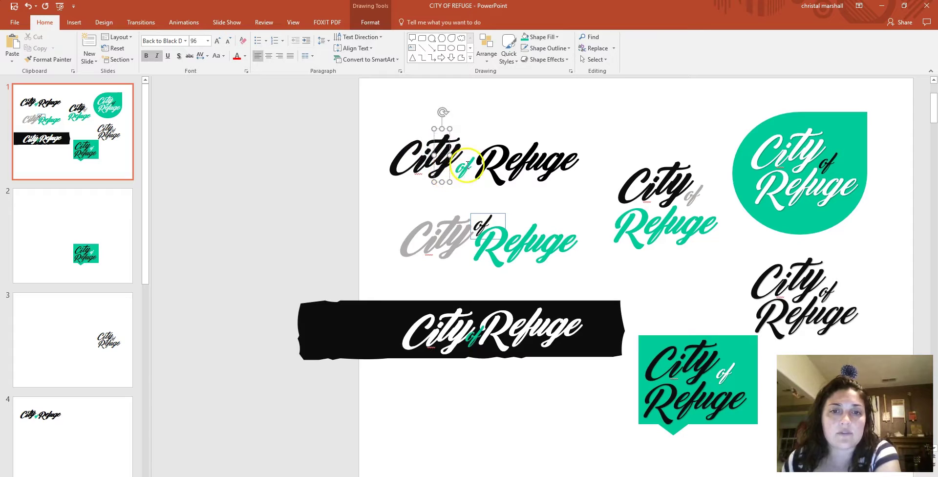
click(464, 165)
click(504, 148)
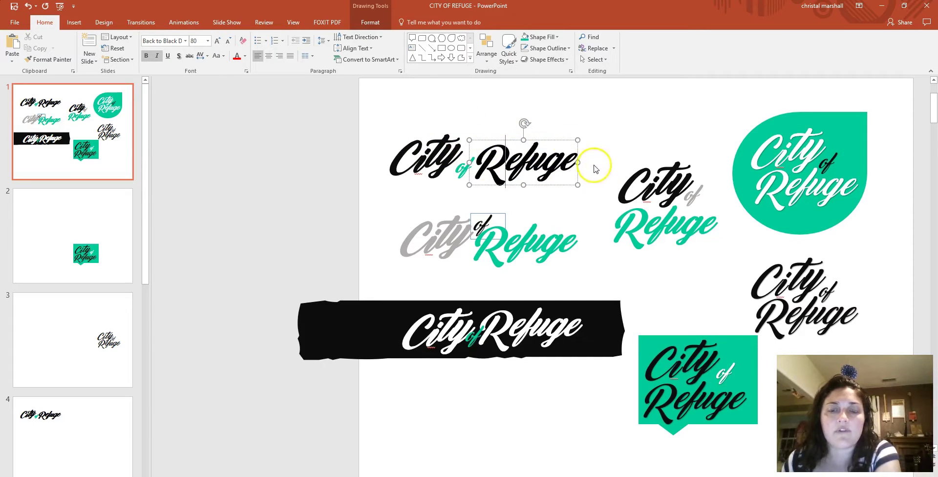
click(416, 113)
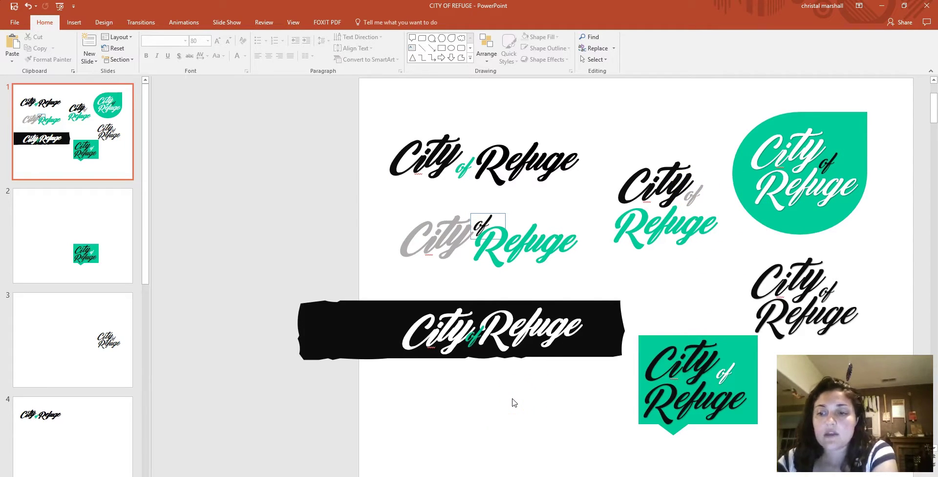
Review the teal circular badge's fill colour options without changing anything.
click(74, 22)
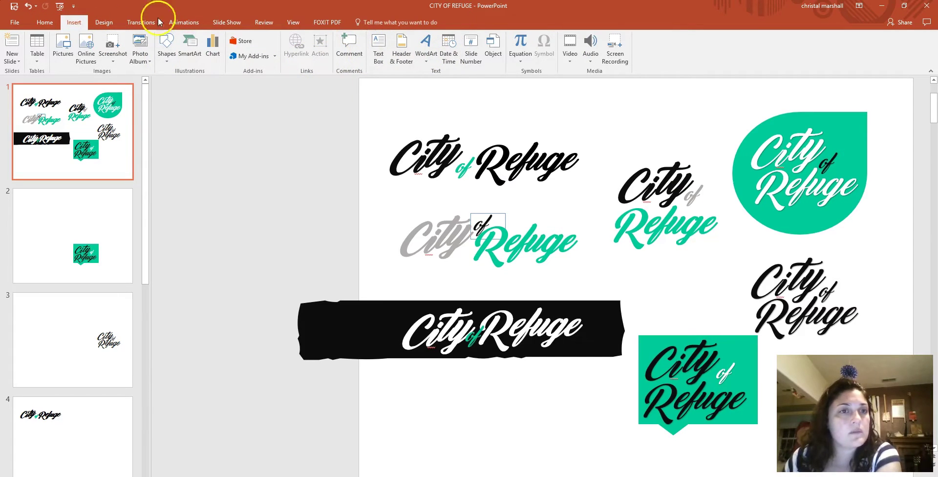
click(160, 51)
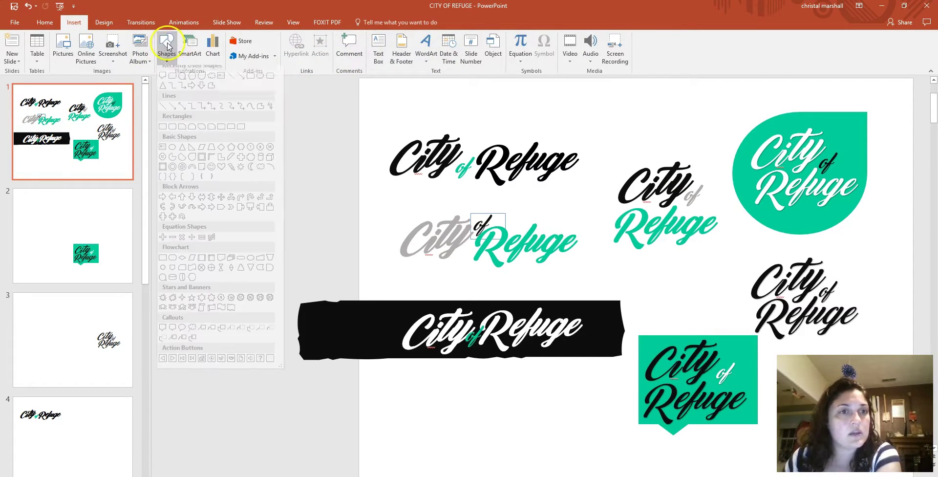
click(349, 6)
click(813, 120)
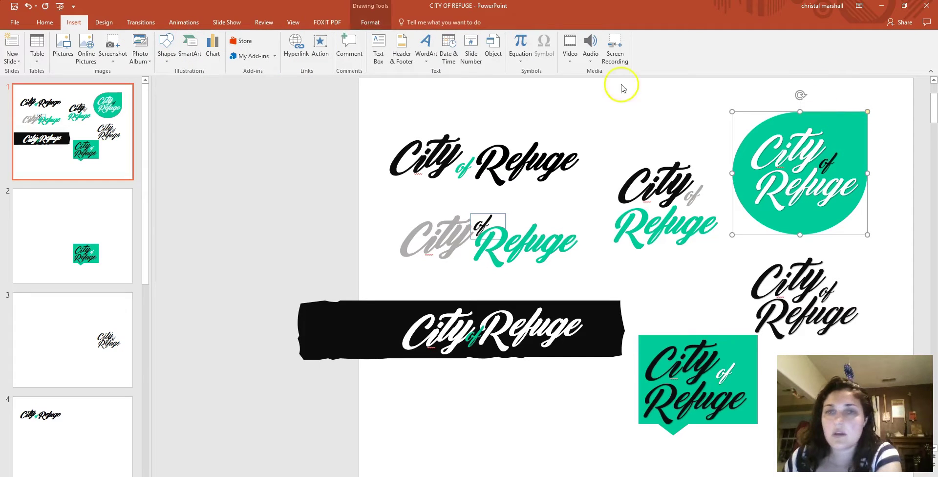
click(379, 19)
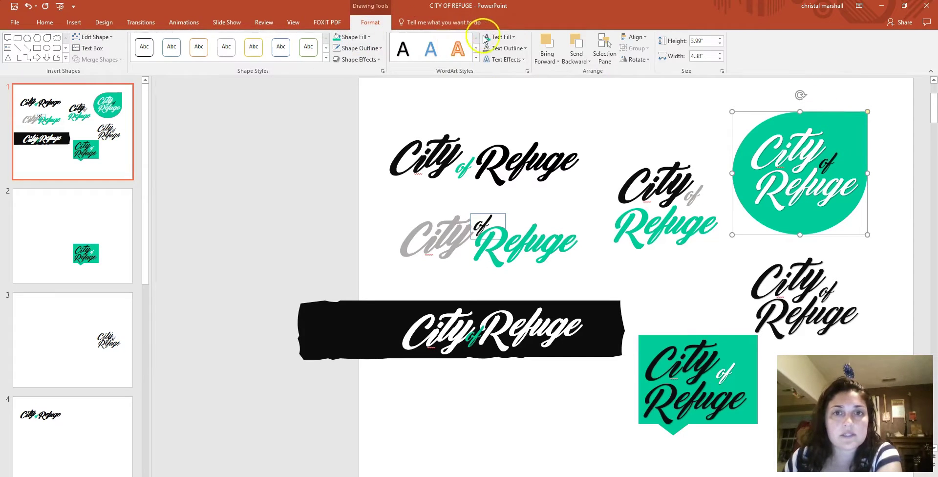
click(352, 37)
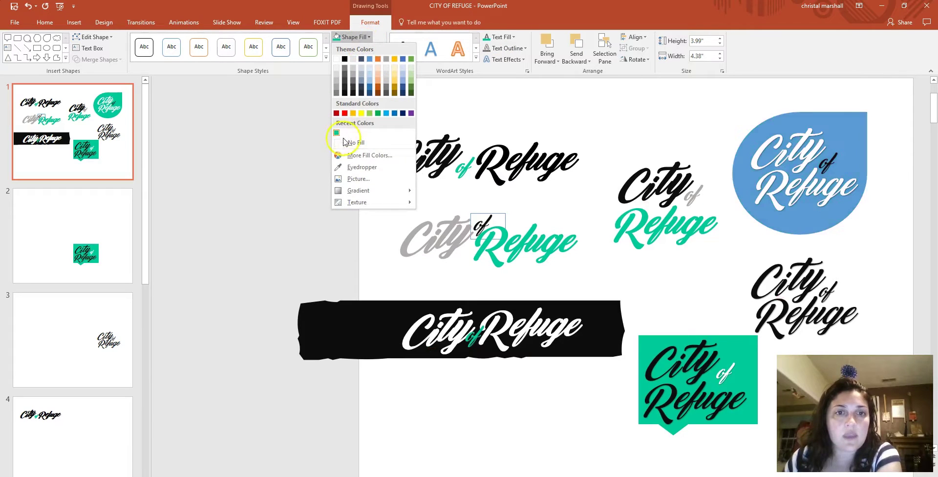
click(366, 155)
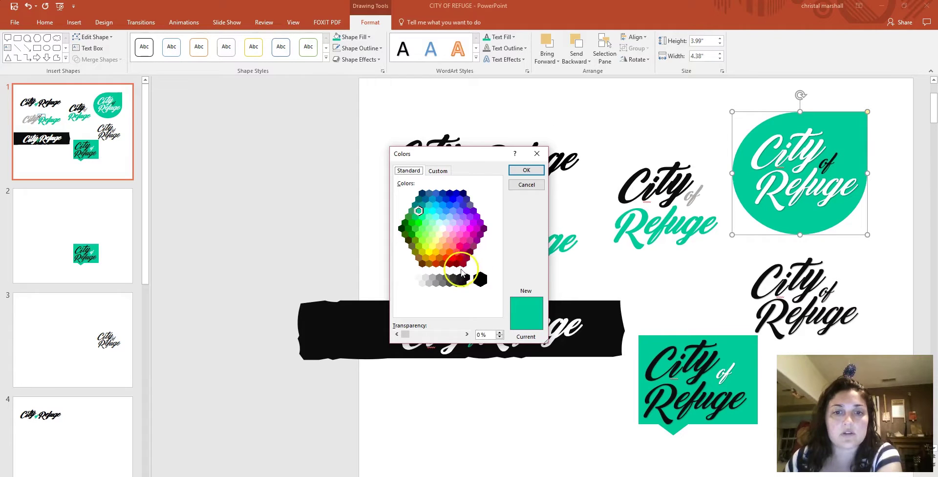
click(517, 185)
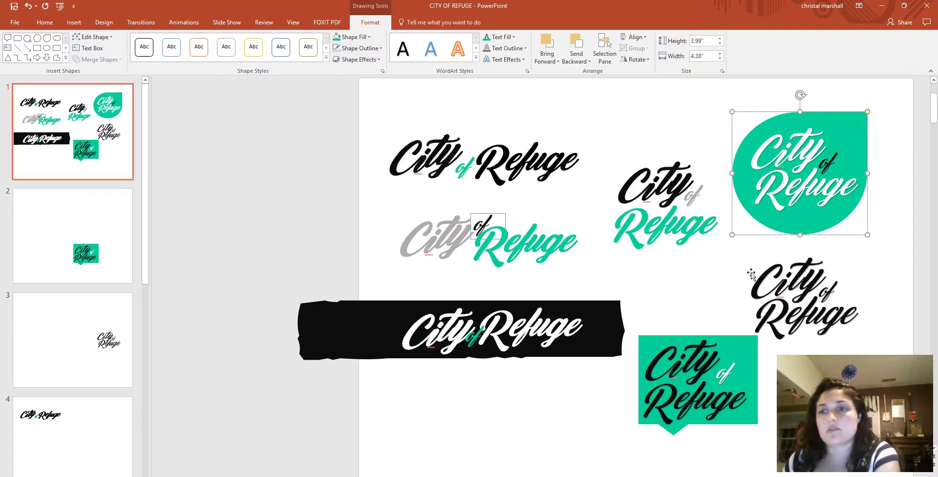
click(714, 128)
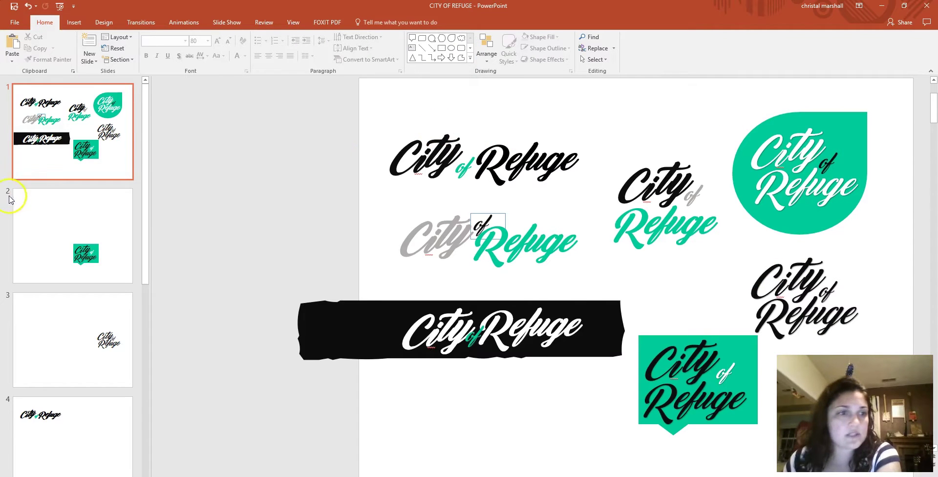
On slide 2, duplicate the teal callout shape to the upper left.
click(43, 202)
click(652, 342)
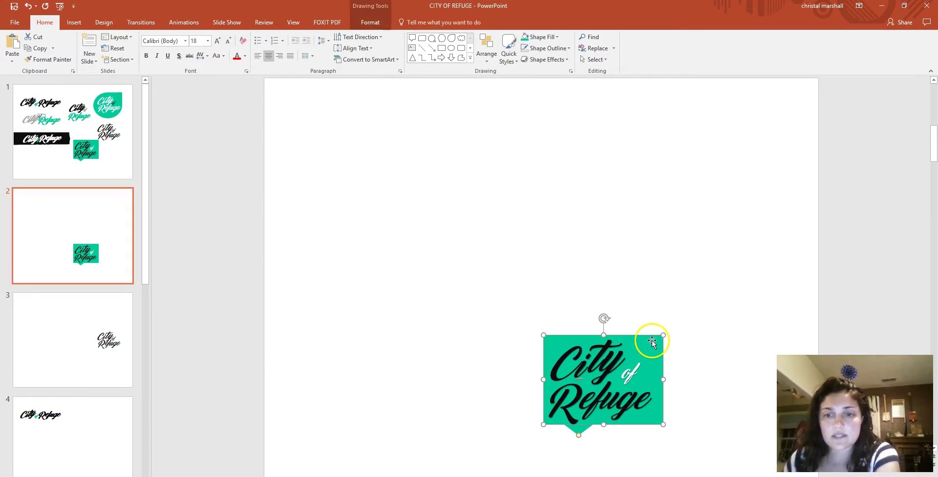
drag(656, 344, 514, 165)
click(353, 12)
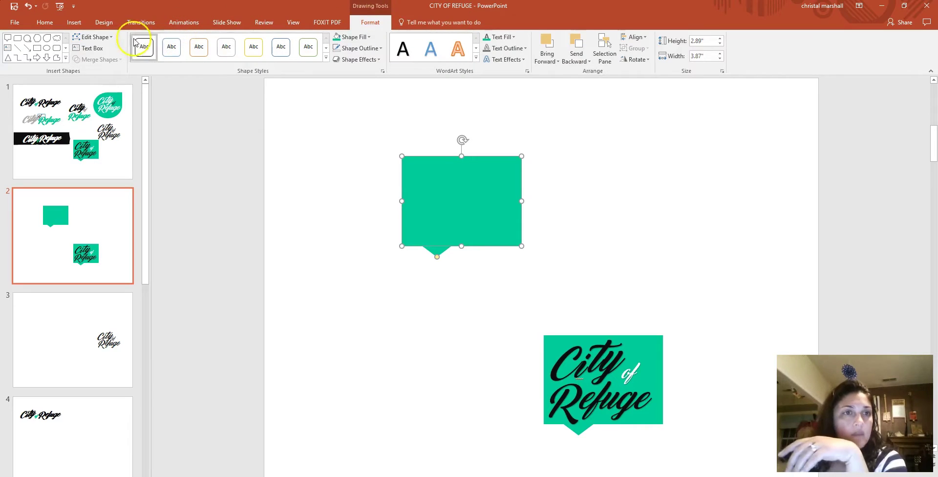
Try drawing a rectangular callout at the lower left, then undo it.
click(70, 23)
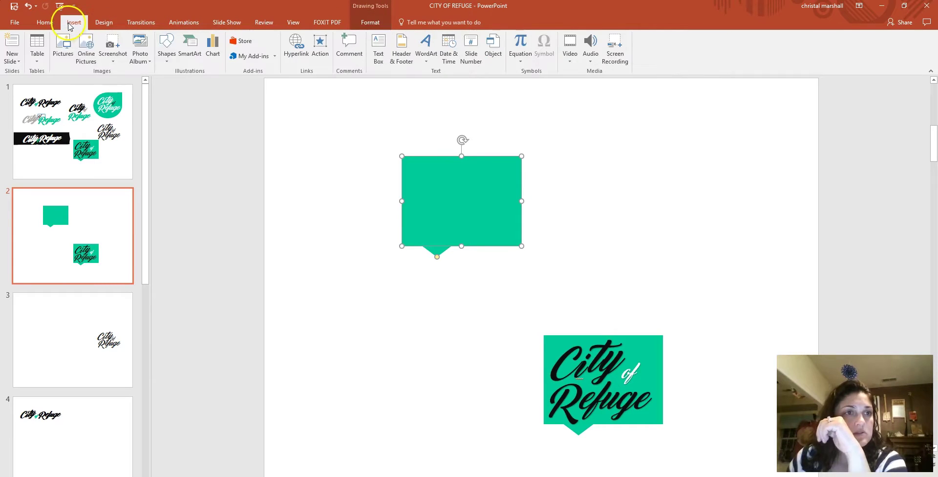
click(164, 48)
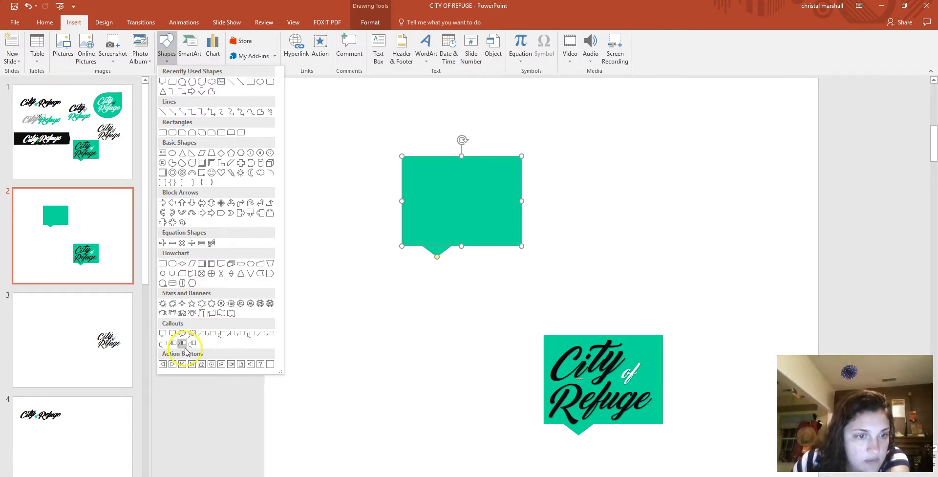
click(163, 335)
drag(300, 295, 424, 400)
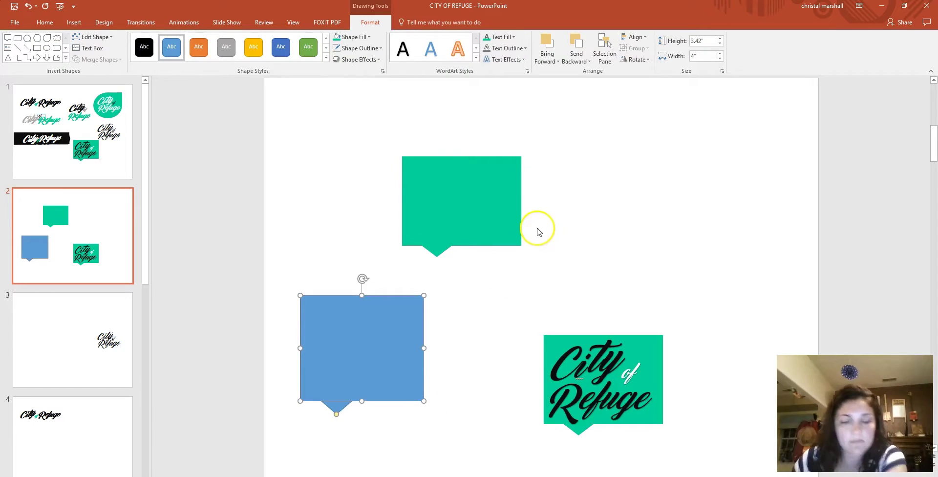
key(ctrl+z)
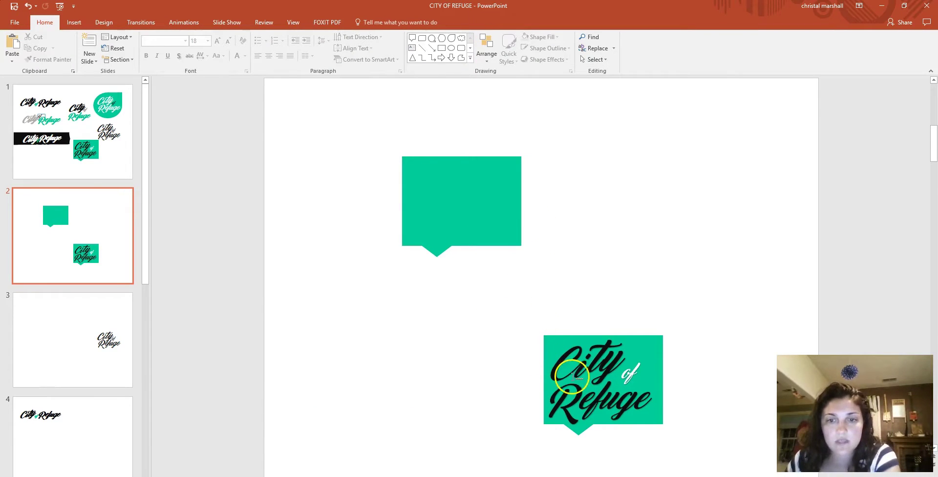
Paste a copy of the Refuge text beside the upper teal callout and try a plain black style.
click(580, 408)
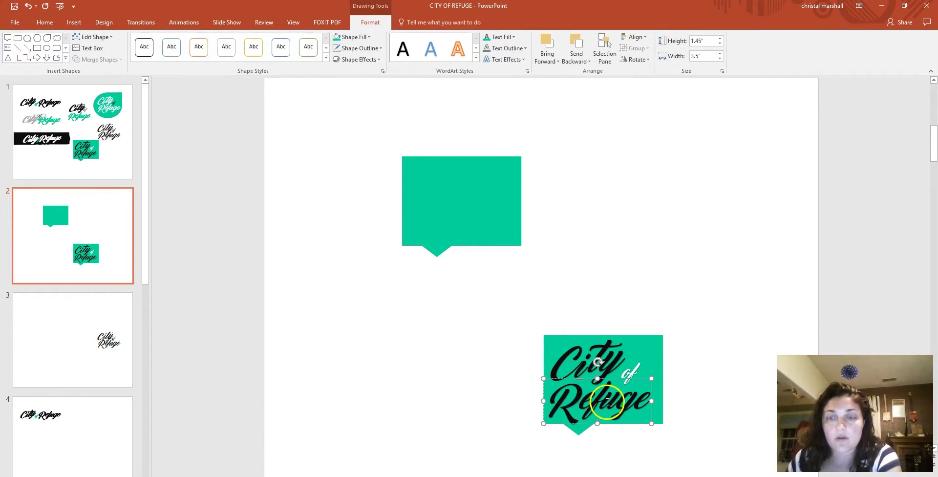
drag(642, 382, 641, 381)
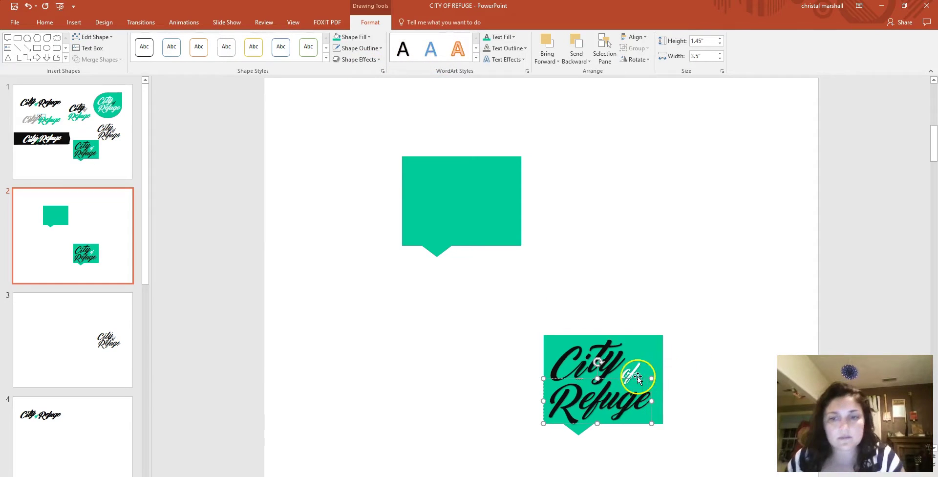
key(ctrl+v)
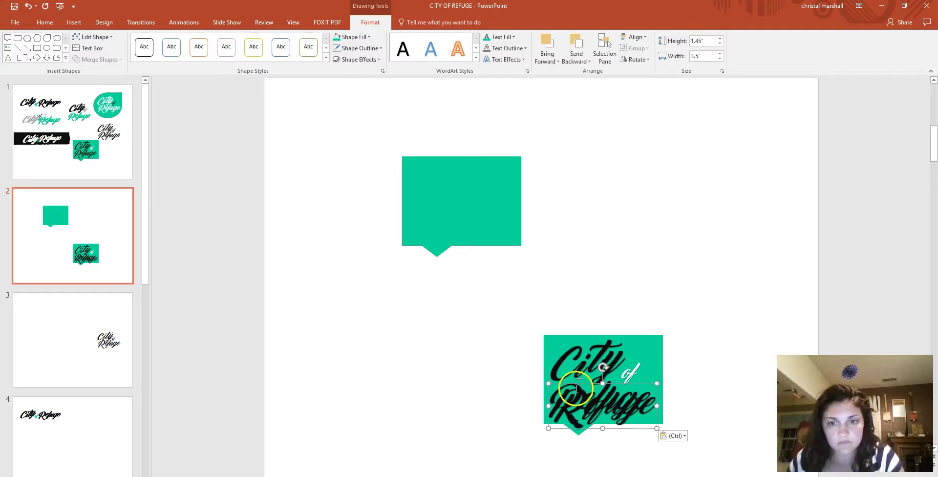
drag(560, 385, 561, 186)
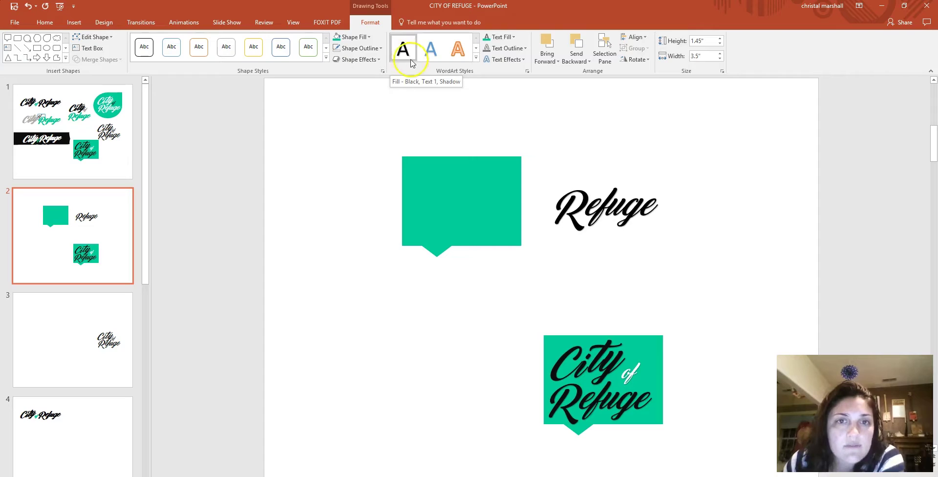
click(412, 62)
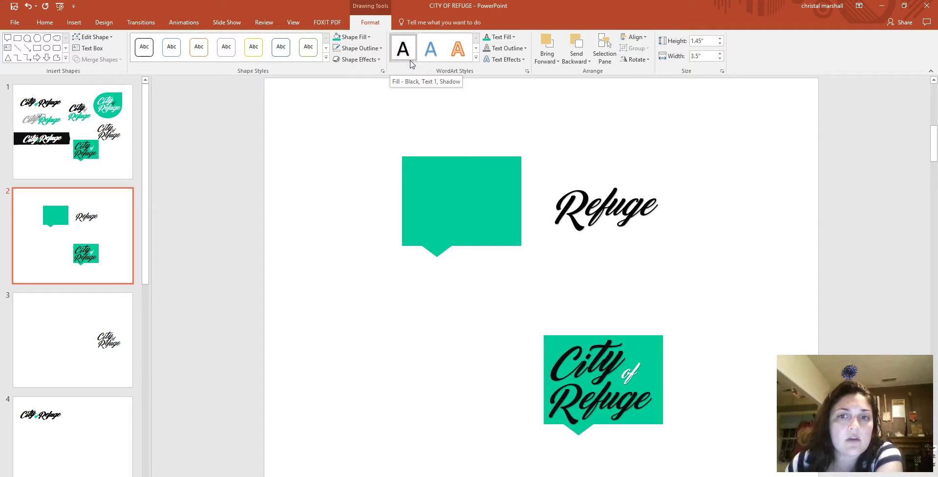
Delete the Refuge copy from slide 2 and go to slide 3.
click(595, 185)
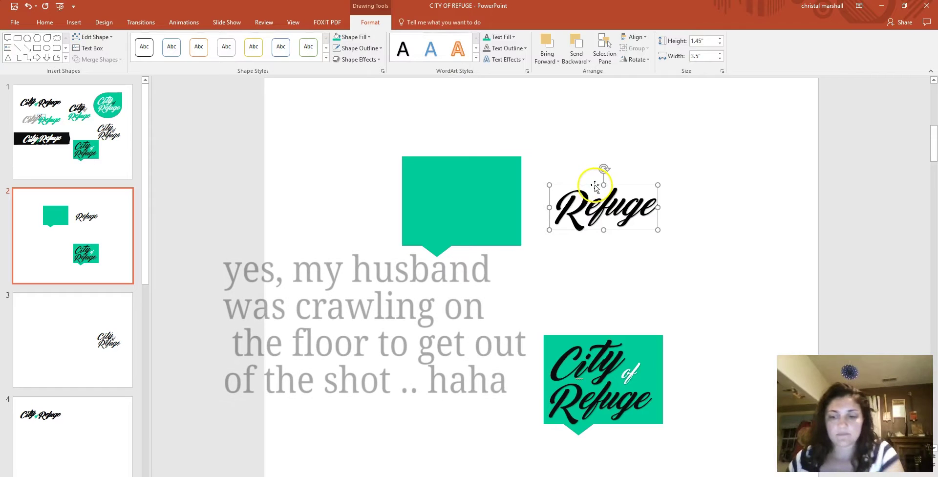
key(Delete)
click(89, 342)
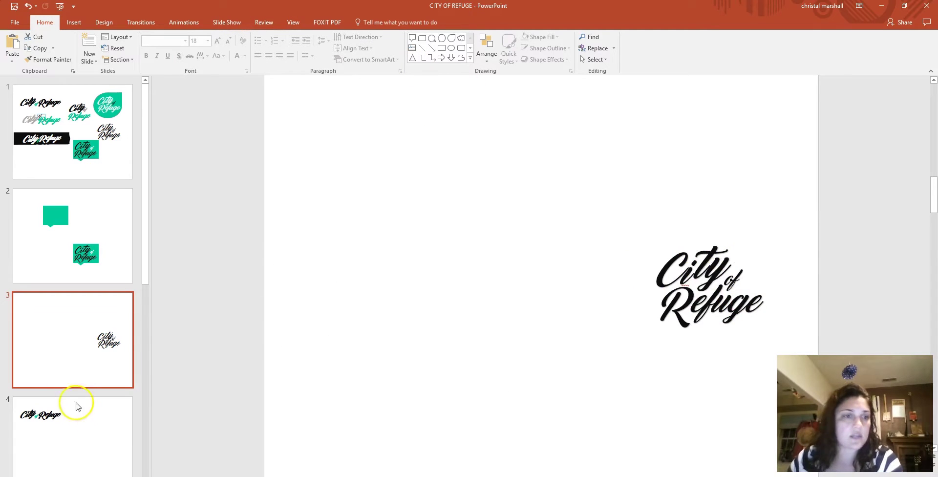
Glance at slide 4, then return to slide 1 with its seven logo variations.
click(82, 443)
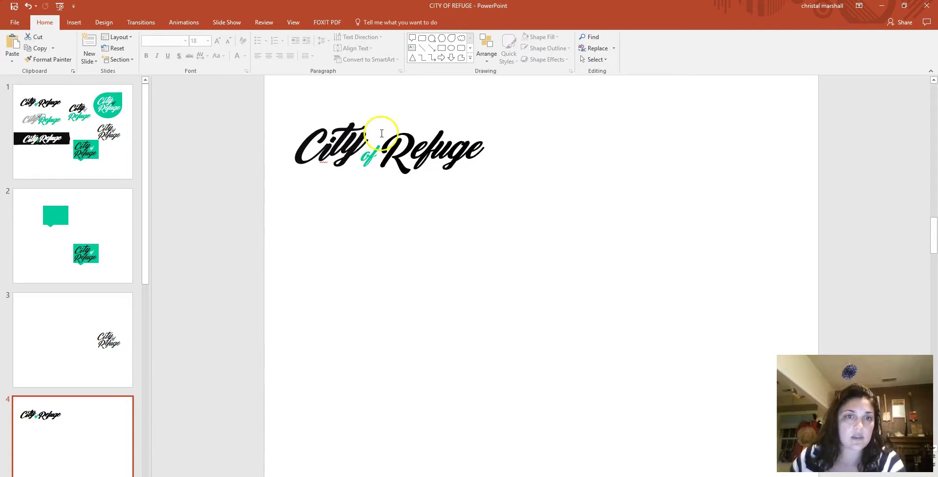
scroll(308, 232, down, 1)
scroll(29, 335, down, 3)
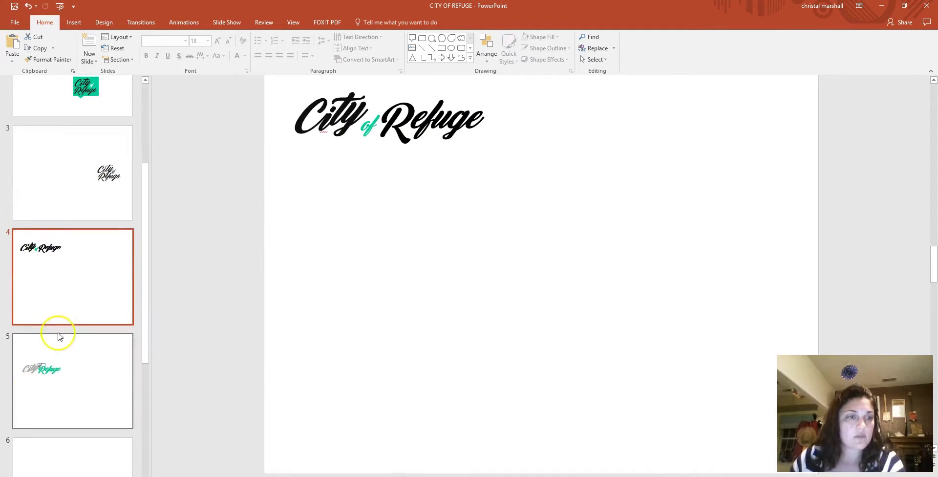
scroll(132, 304, up, 3)
click(103, 137)
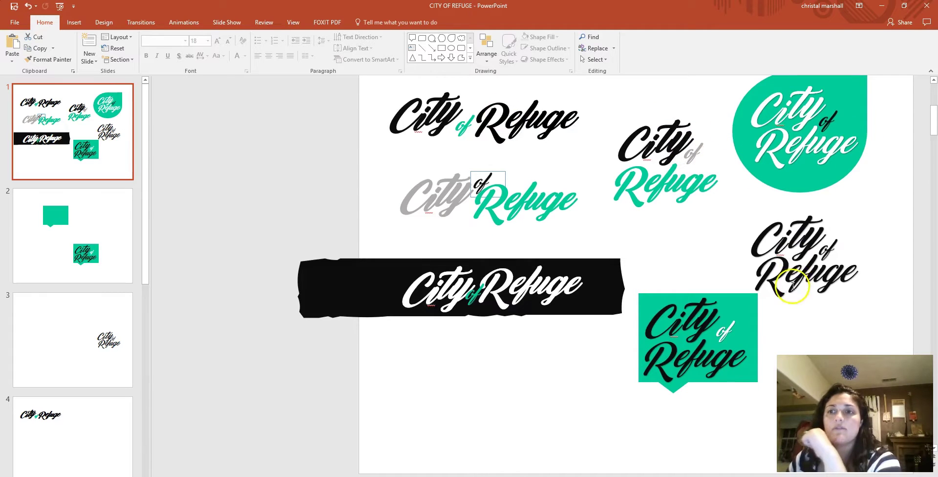
Select the City and of text boxes of the black stacked logo and zoom in.
scroll(793, 286, up, 1)
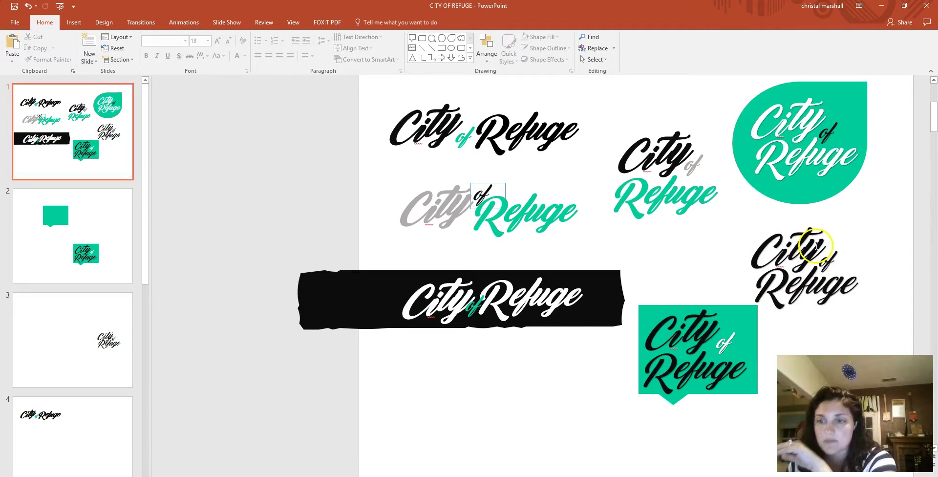
click(817, 246)
click(826, 242)
click(823, 252)
click(823, 239)
click(823, 240)
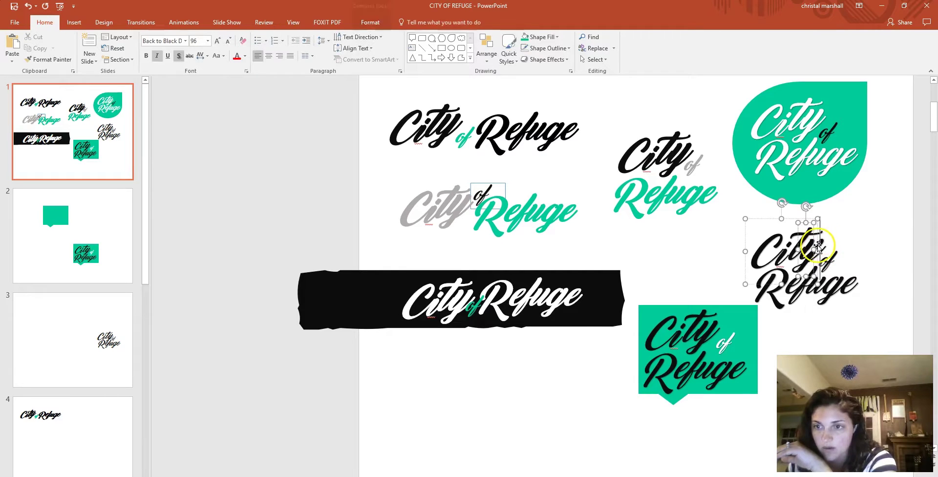
click(825, 235)
click(810, 264)
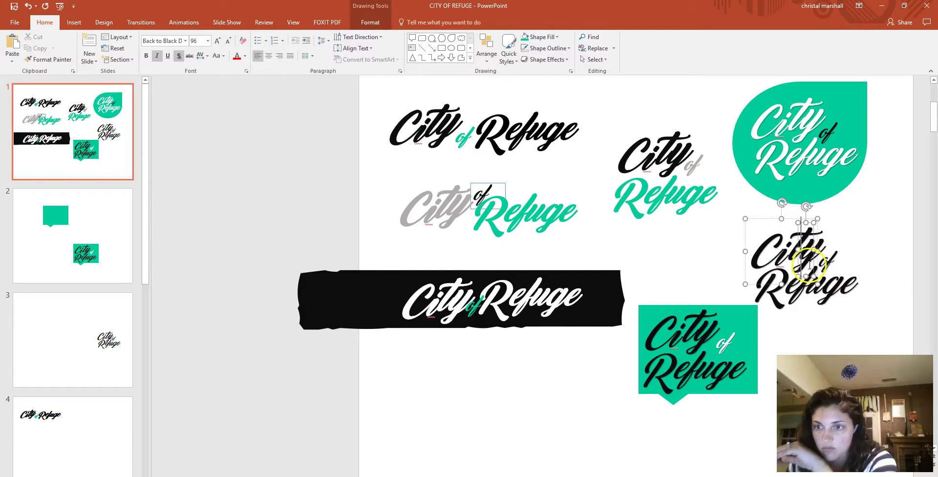
click(846, 223)
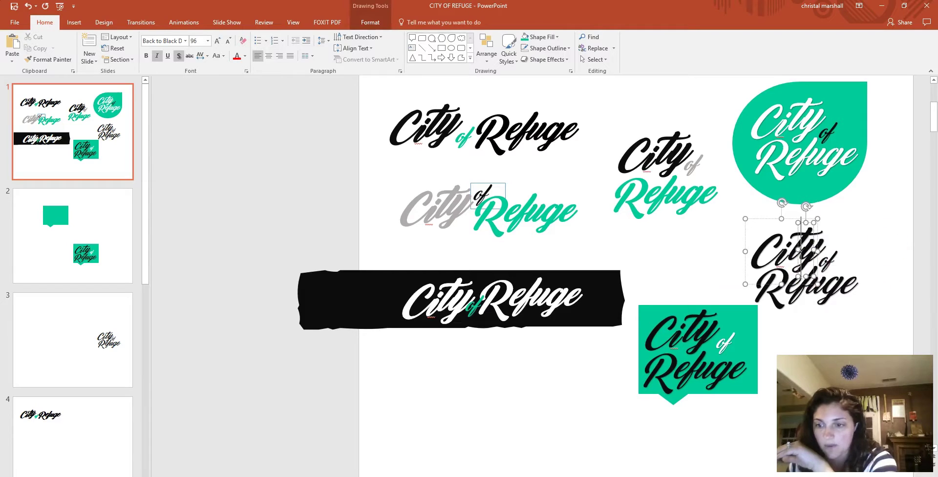
scroll(766, 309, up, 5)
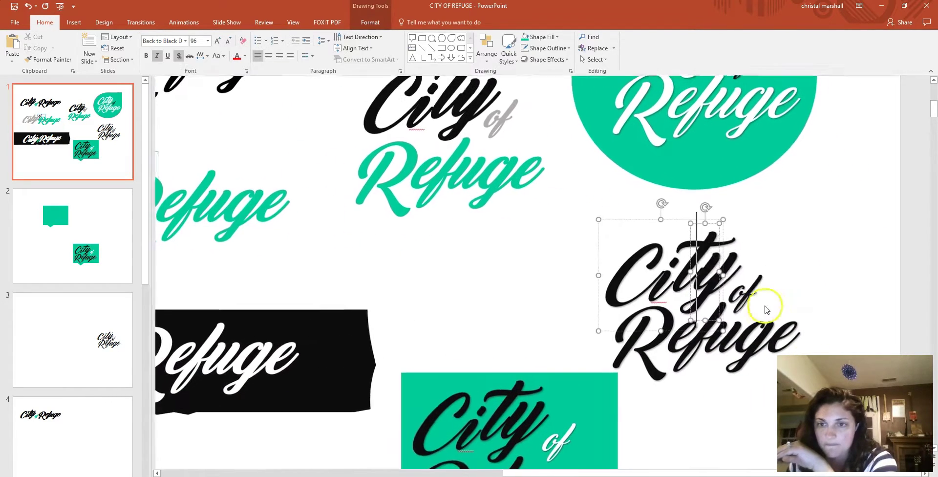
Nudge the black City of Refuge logo group slightly up and right.
click(733, 262)
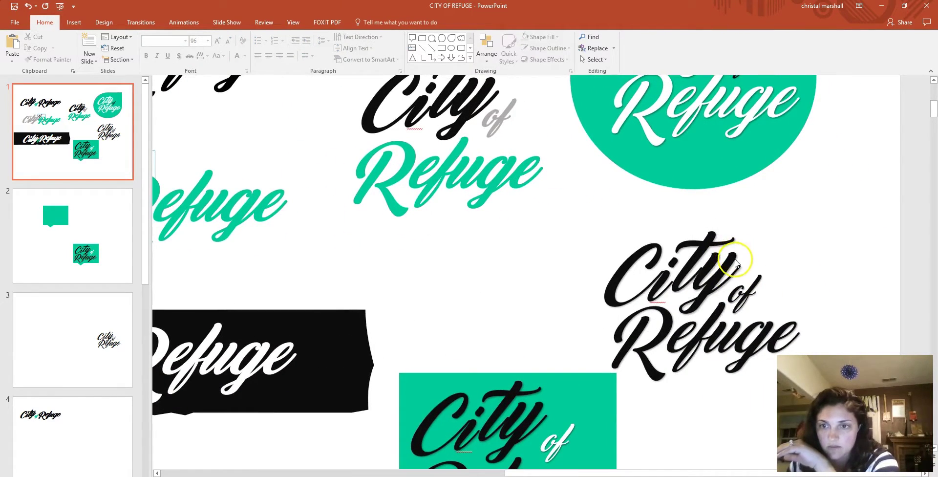
click(734, 262)
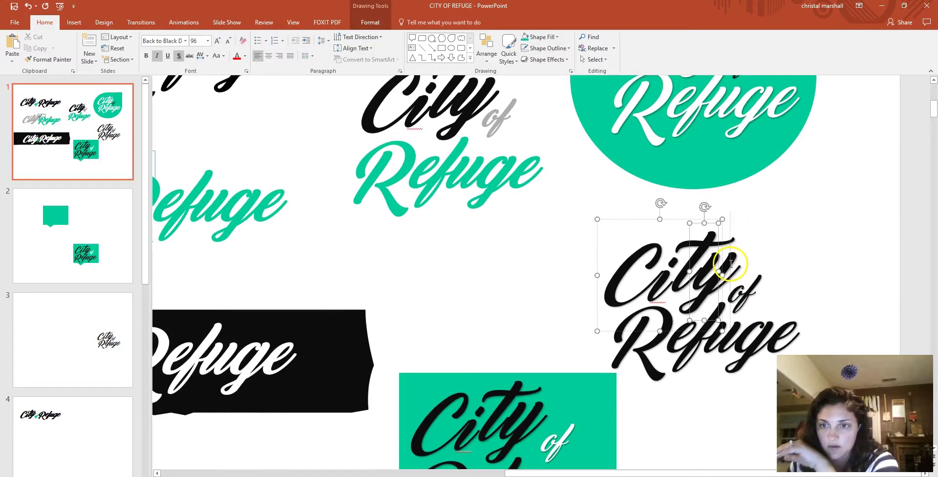
click(618, 331)
mouse_move(619, 331)
mouse_down()
mouse_move(604, 325)
mouse_move(621, 328)
mouse_up()
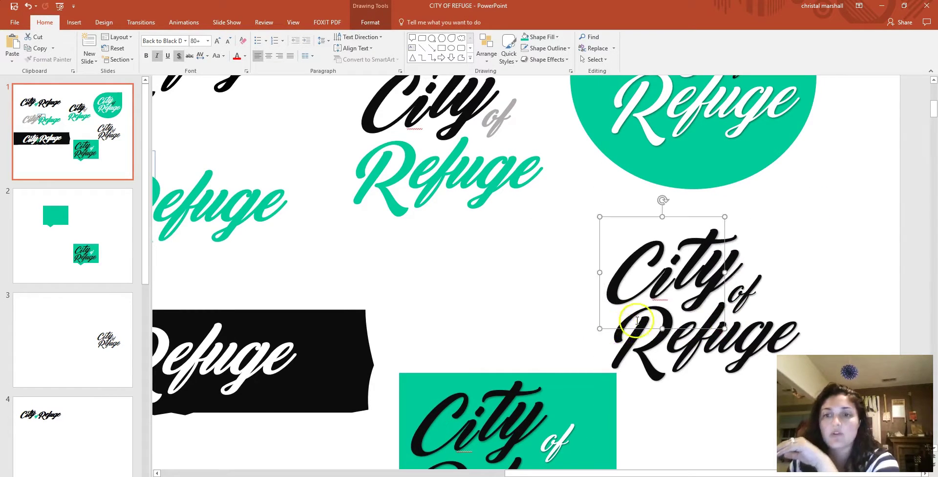
click(564, 201)
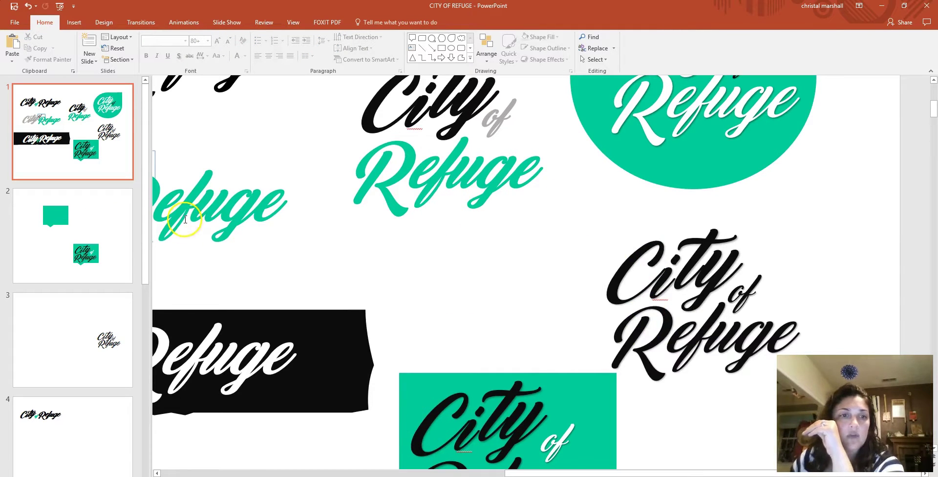
scroll(382, 321, up, 3)
drag(331, 126, 473, 236)
Group the separate City letter pieces into one object with Ctrl+G, then open slide 4.
click(372, 220)
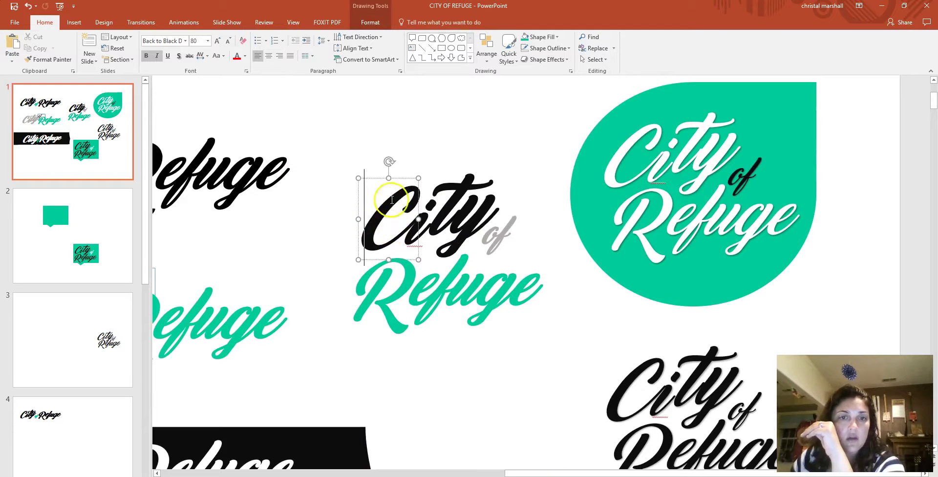
shift+click(451, 185)
shift+click(472, 193)
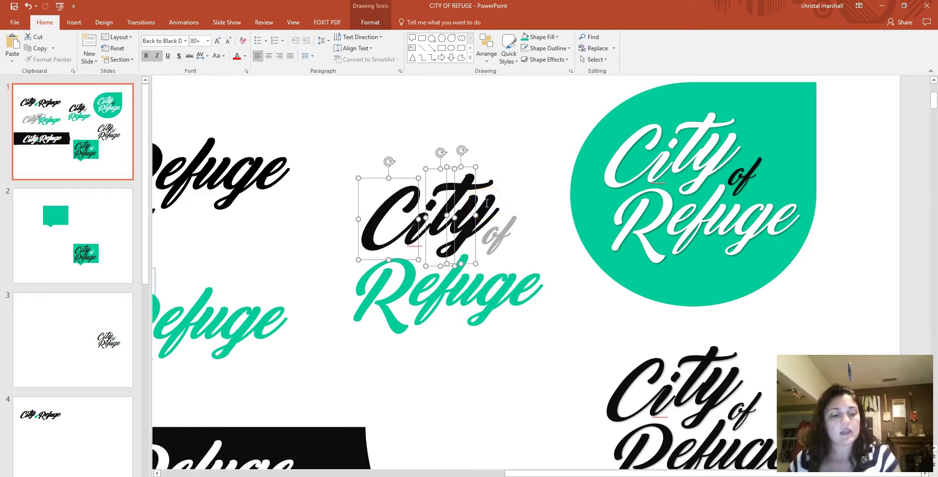
key(ctrl+g)
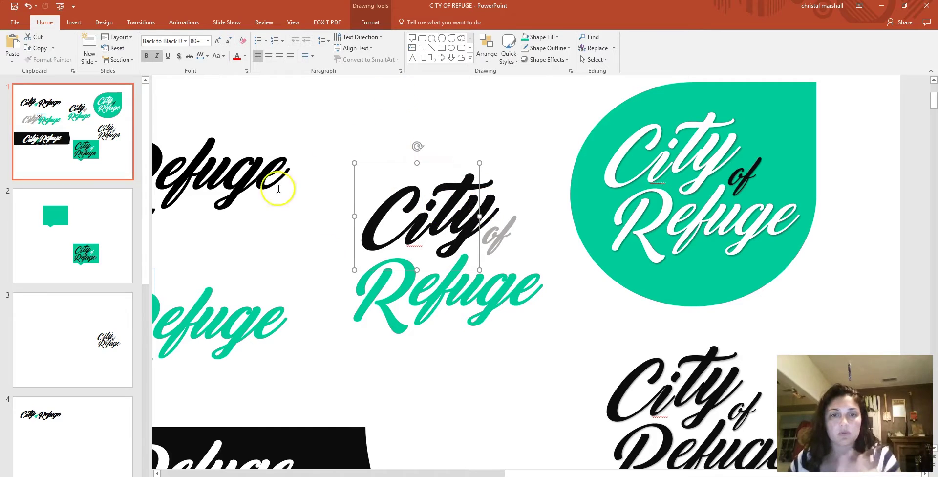
scroll(435, 366, up, 1)
scroll(333, 218, down, 1)
click(57, 432)
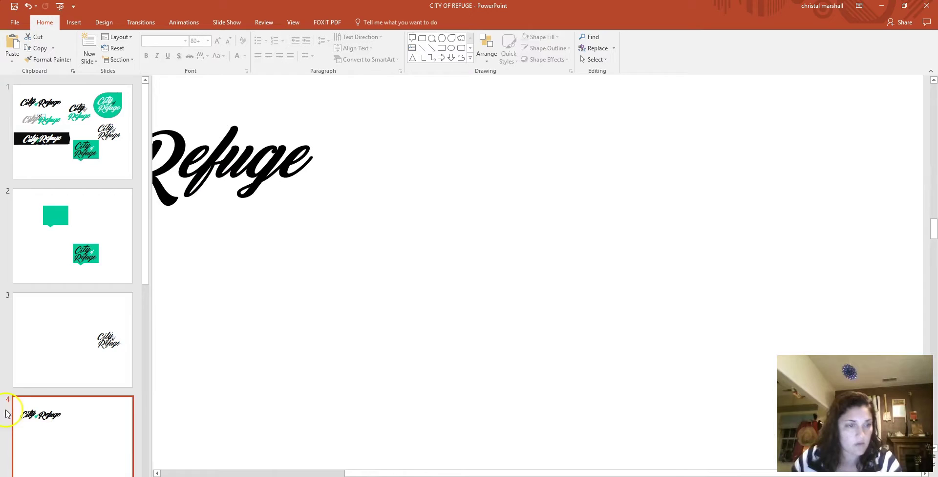
Open slide 5 and bring its grey City, black of and teal Refuge logo fully into view.
scroll(59, 398, down, 3)
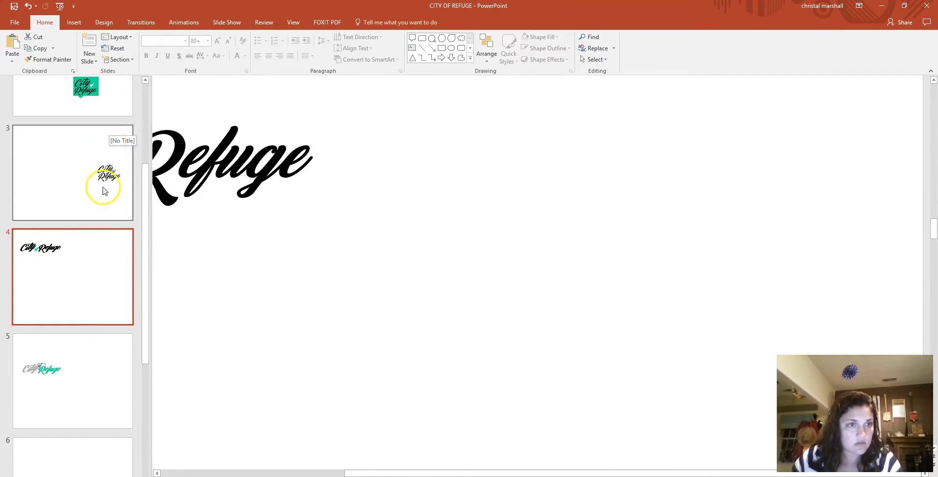
click(71, 386)
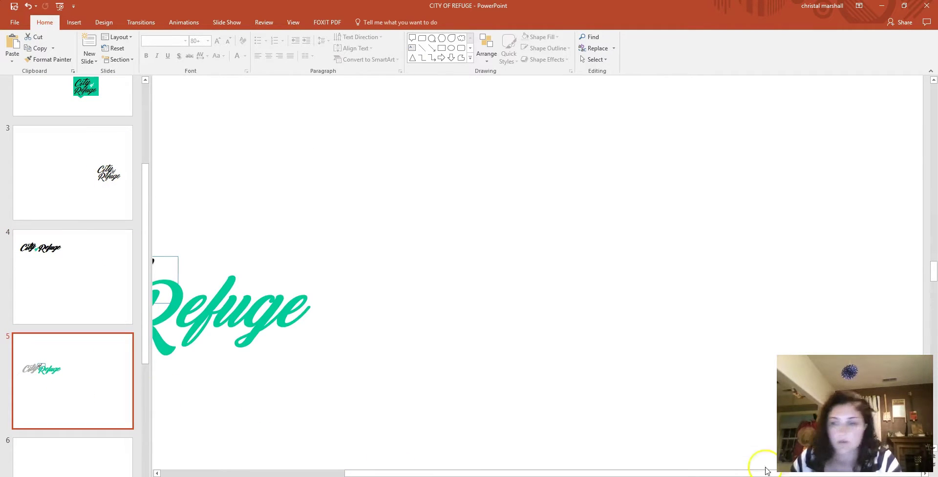
scroll(445, 335, down, 1)
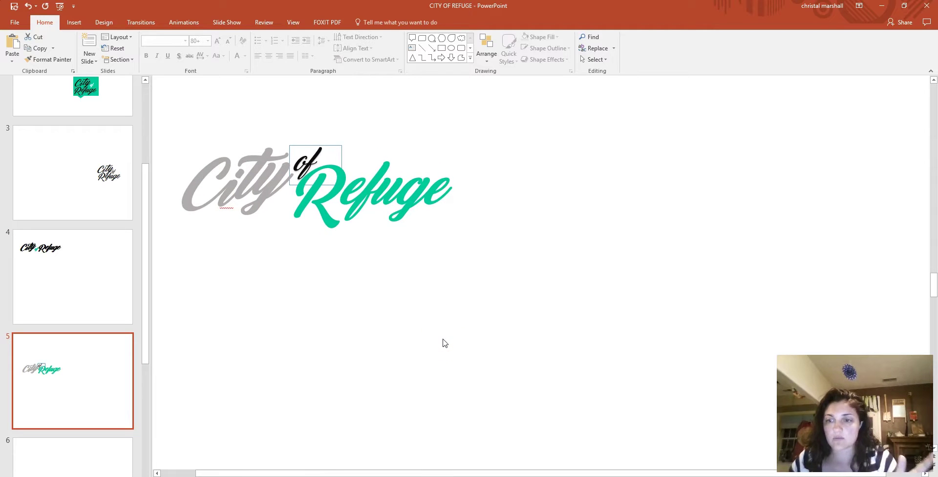
scroll(259, 269, up, 1)
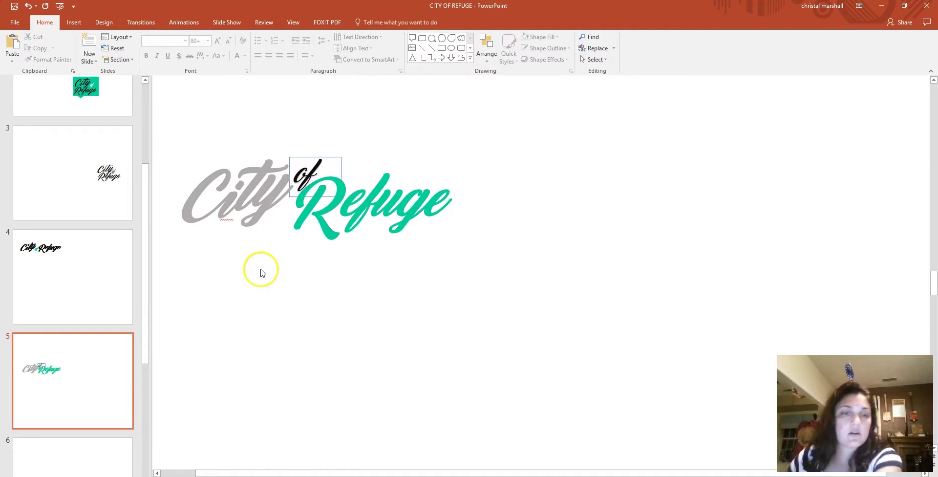